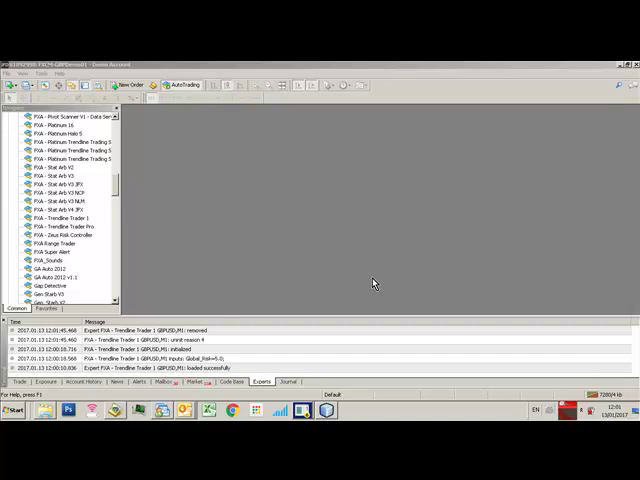
# - Open a new GBPUSD chart, maximize it and switch it to the M5 timeframe
pyautogui.click(7, 74)
pyautogui.click(27, 88)
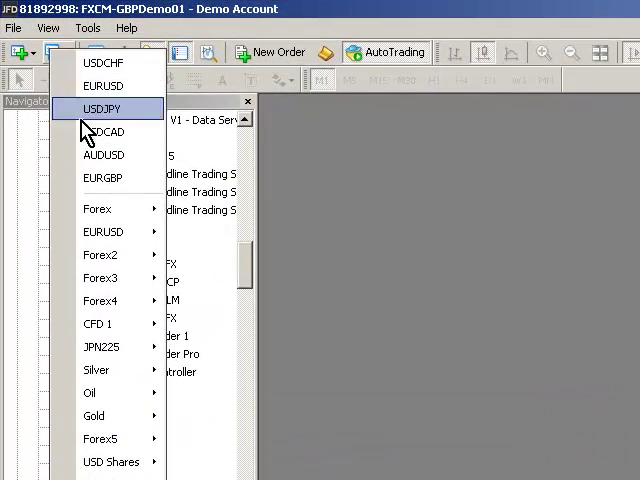
pyautogui.moveTo(45, 163)
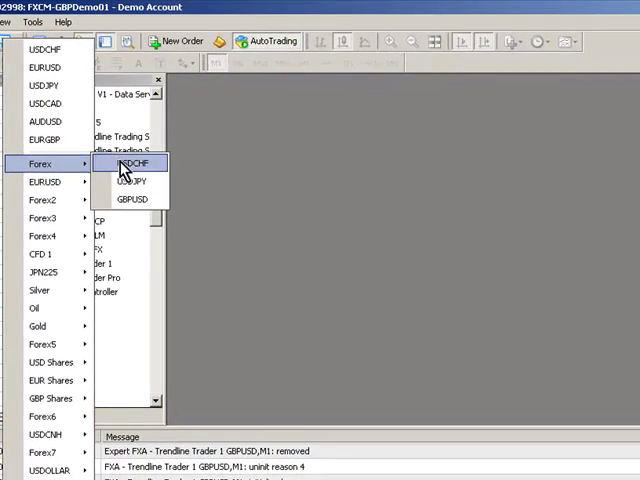
pyautogui.click(165, 200)
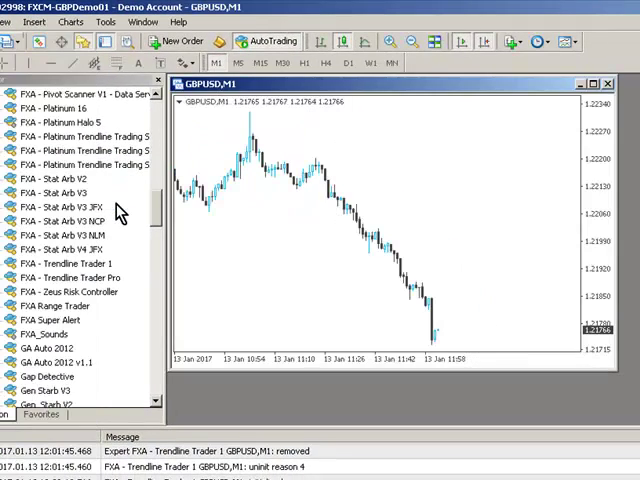
pyautogui.click(593, 83)
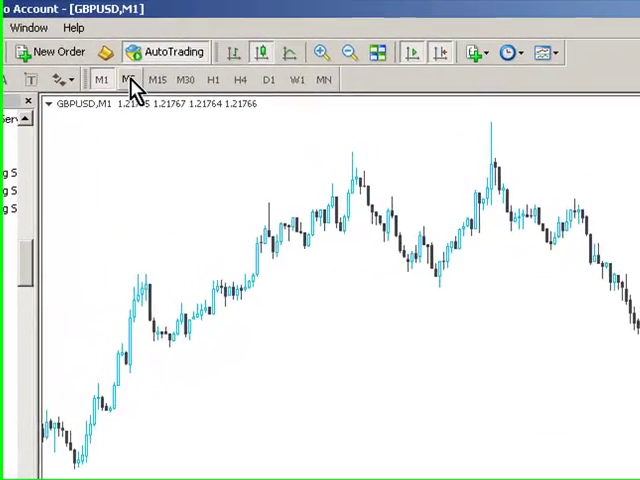
pyautogui.click(123, 81)
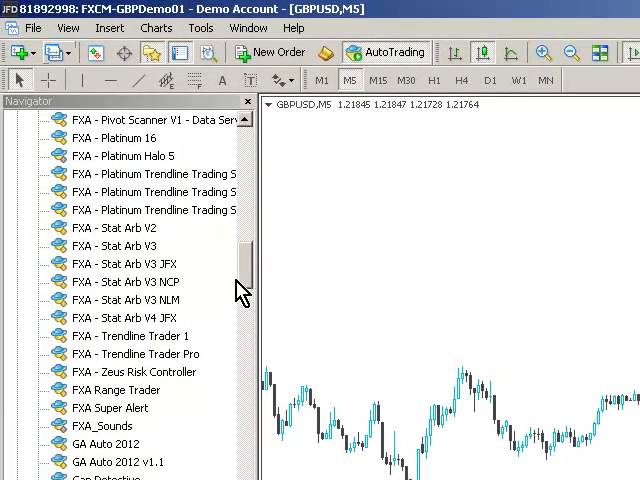
pyautogui.moveTo(248, 287)
pyautogui.mouseDown()
pyautogui.moveTo(250, 251)
pyautogui.moveTo(248, 308)
pyautogui.moveTo(243, 293)
pyautogui.mouseUp()
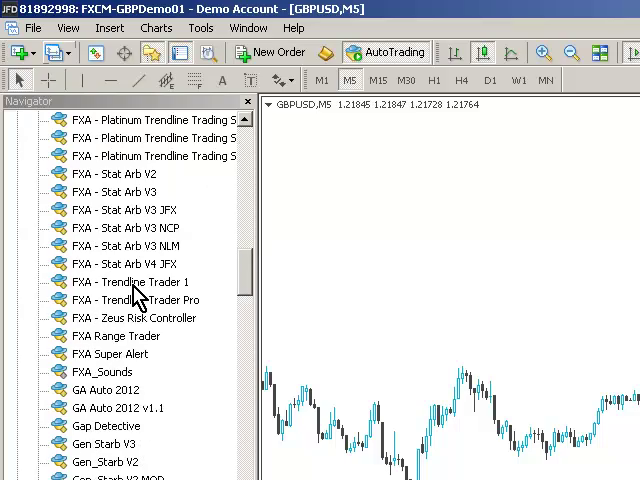
# - Drag FXA - Trendline Trader 1 onto the GBPUSD chart with Allow live trading ticked
pyautogui.click(121, 284)
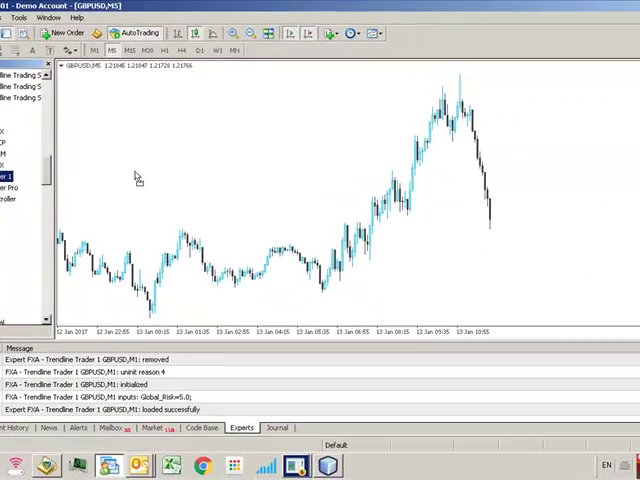
pyautogui.moveTo(121, 297); pyautogui.dragTo(155, 168)
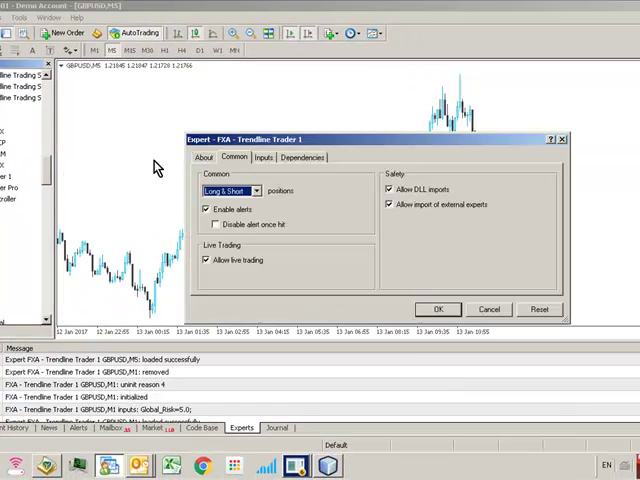
pyautogui.click(390, 190)
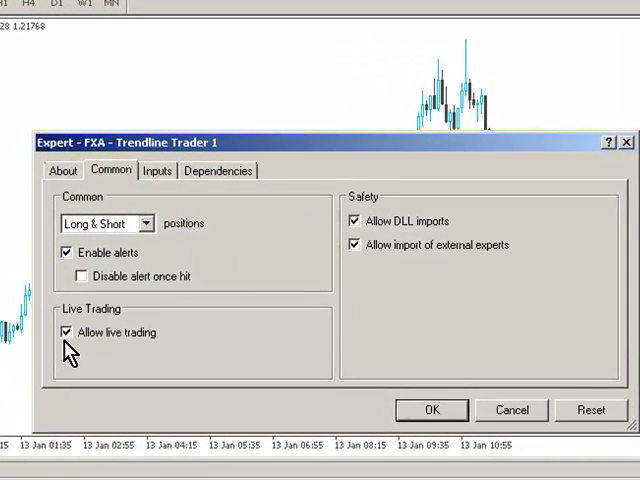
pyautogui.click(66, 333)
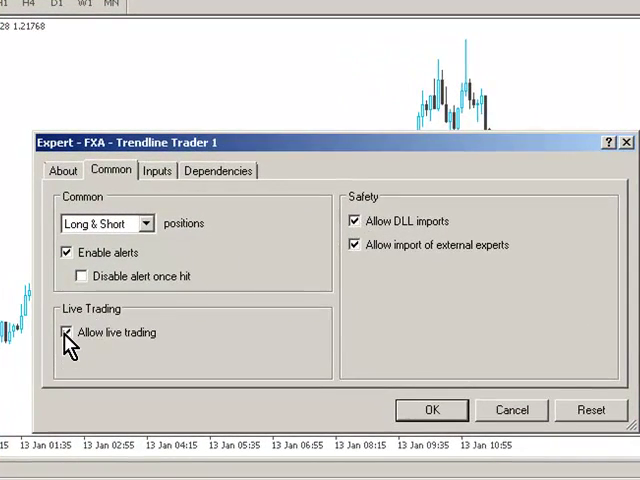
pyautogui.click(431, 412)
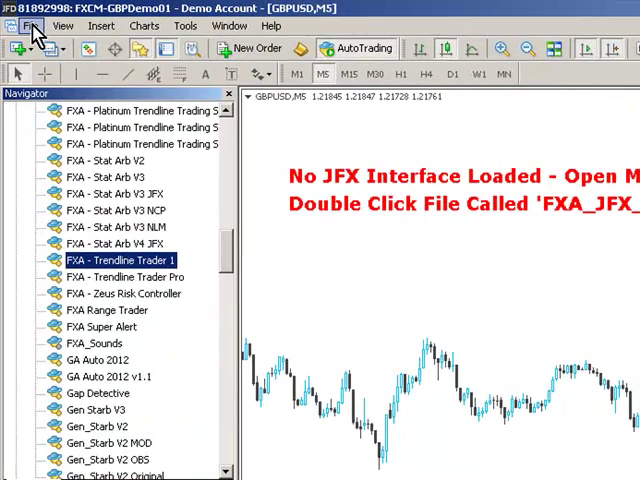
# - Launch FXA_JFX_Interface from the MetaTrader data folder to bring up its login window
pyautogui.click(31, 27)
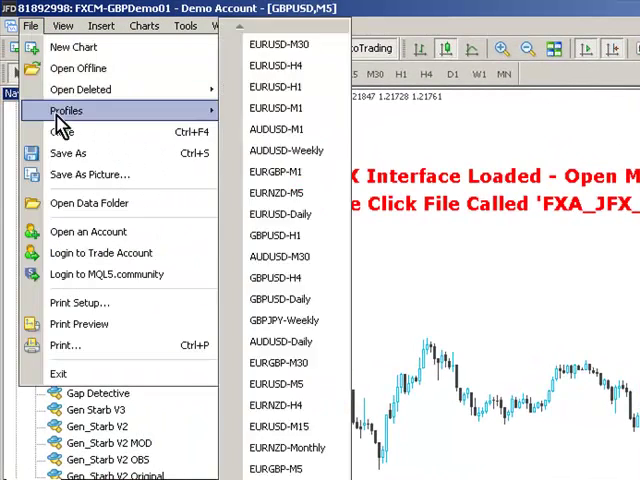
pyautogui.click(73, 204)
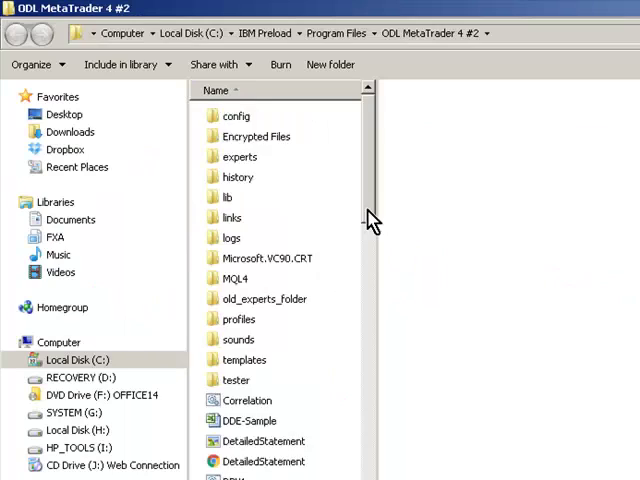
pyautogui.moveTo(371, 221); pyautogui.dragTo(370, 279)
pyautogui.click(264, 427)
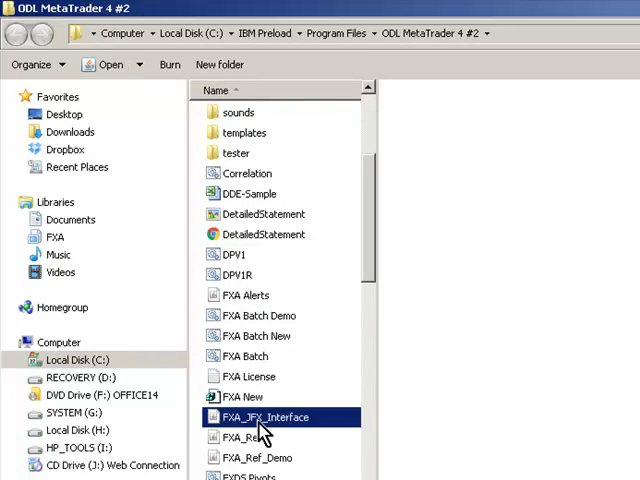
pyautogui.doubleClick(264, 427)
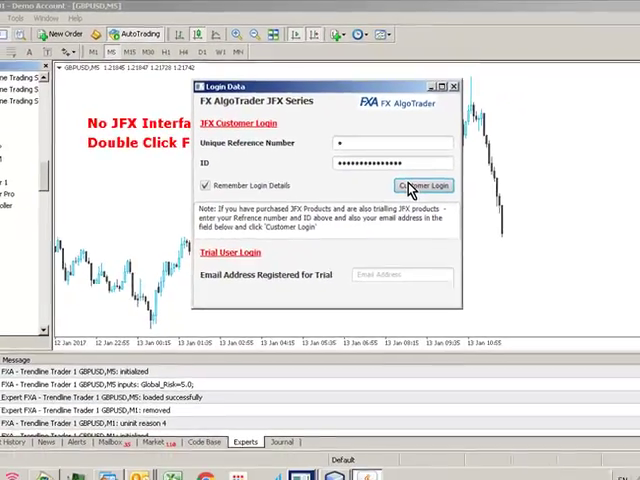
# - Log in with saved customer details and open the Trendline Trading Systems list
pyautogui.click(558, 290)
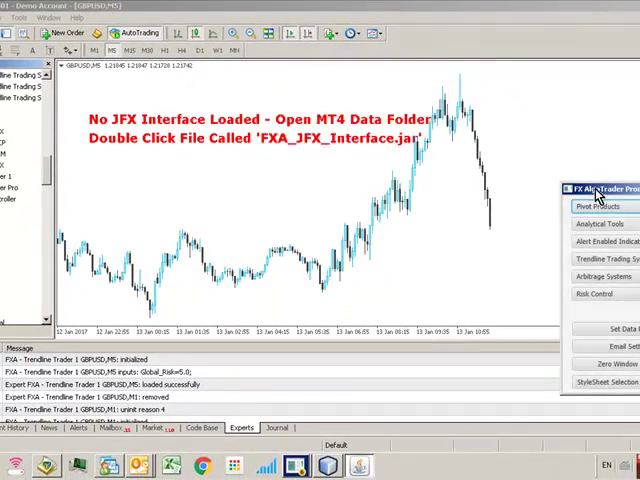
pyautogui.moveTo(596, 193); pyautogui.dragTo(591, 181)
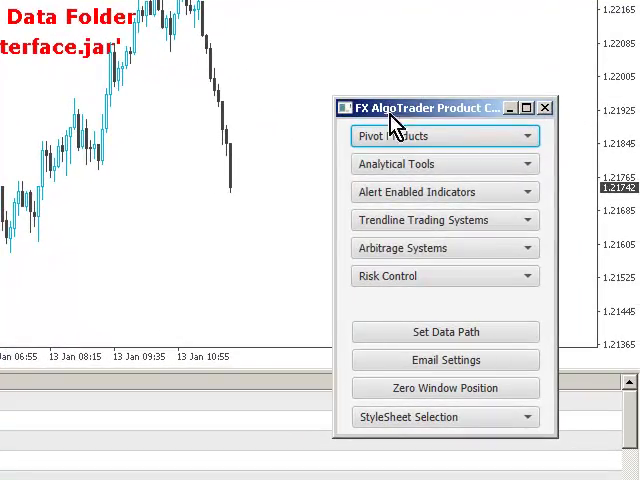
pyautogui.click(388, 233)
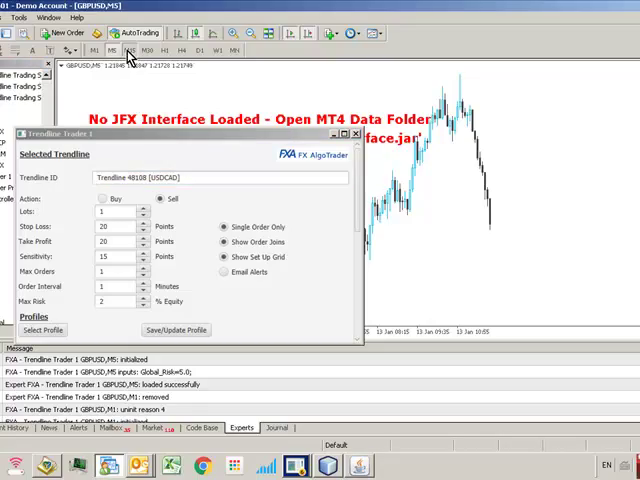
# - Draw a descending trendline from the recent GBPUSD peak and select it as Trendline 49695
pyautogui.click(129, 50)
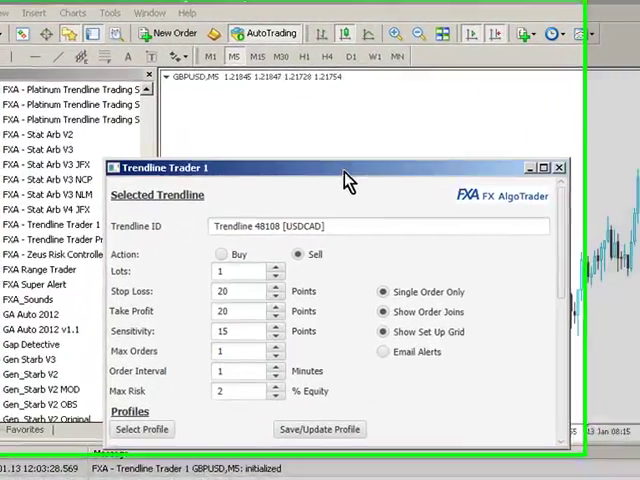
pyautogui.moveTo(210, 137); pyautogui.dragTo(275, 118)
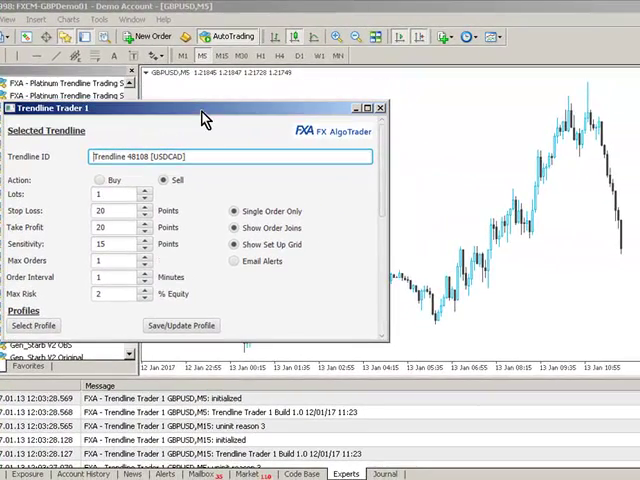
pyautogui.click(58, 62)
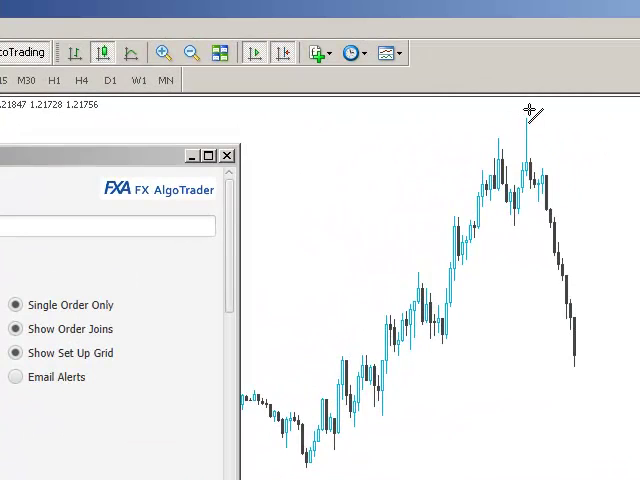
pyautogui.moveTo(530, 110); pyautogui.dragTo(608, 373)
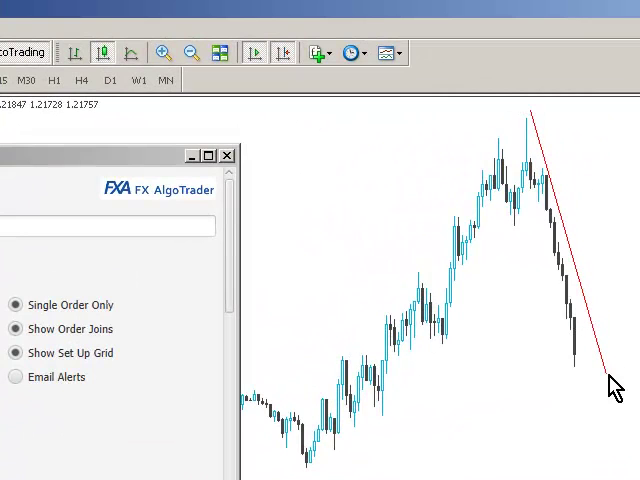
pyautogui.click(578, 280)
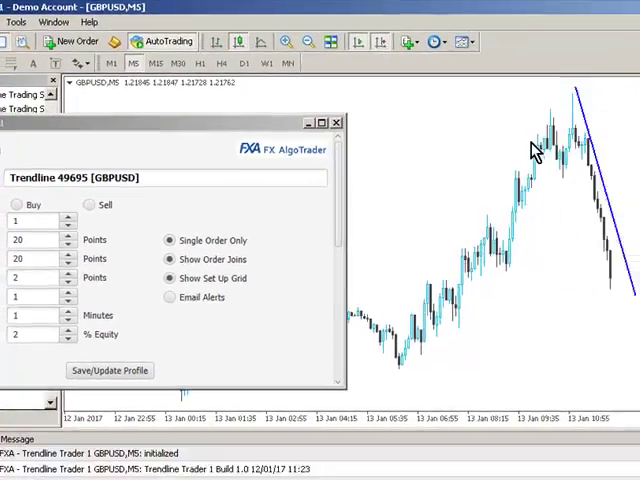
pyautogui.rightClick(432, 120)
pyautogui.click(467, 397)
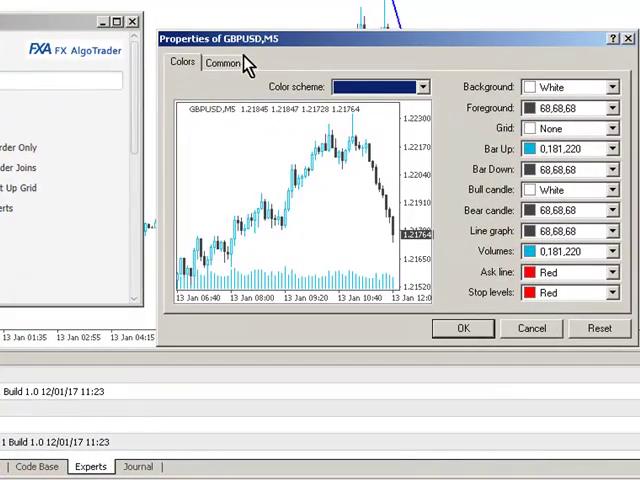
pyautogui.click(232, 66)
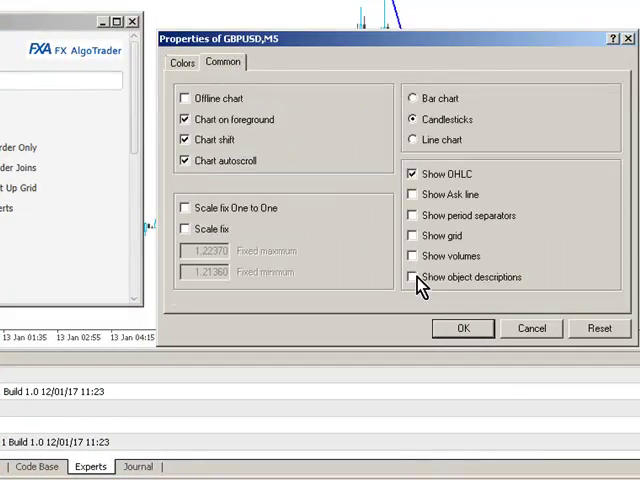
pyautogui.click(455, 330)
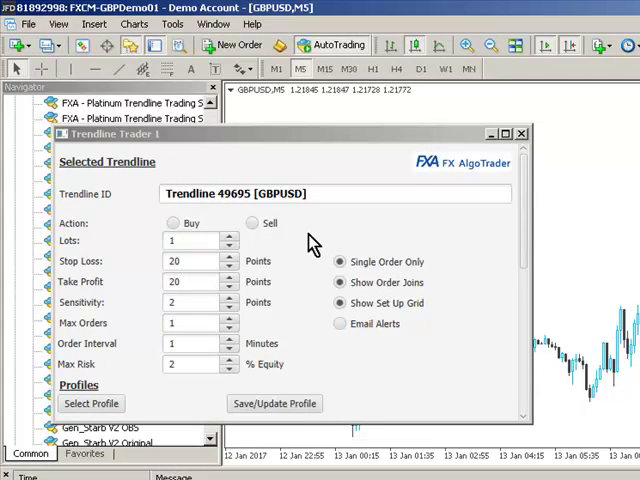
# - Lower trendline 49695's lot size to 0.1 and set its direction to Sell
pyautogui.click(230, 246)
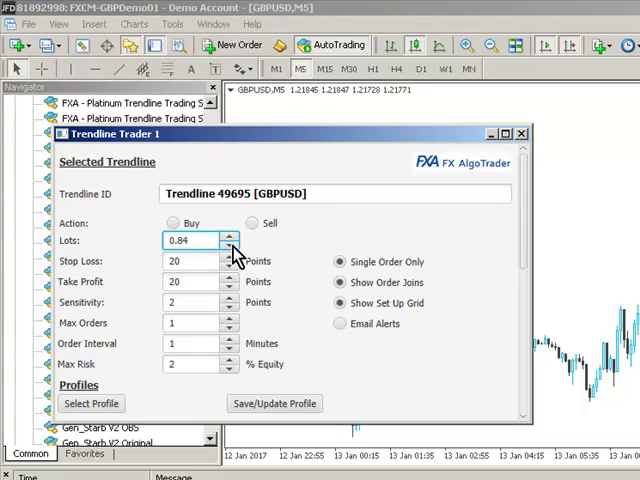
pyautogui.click(232, 246)
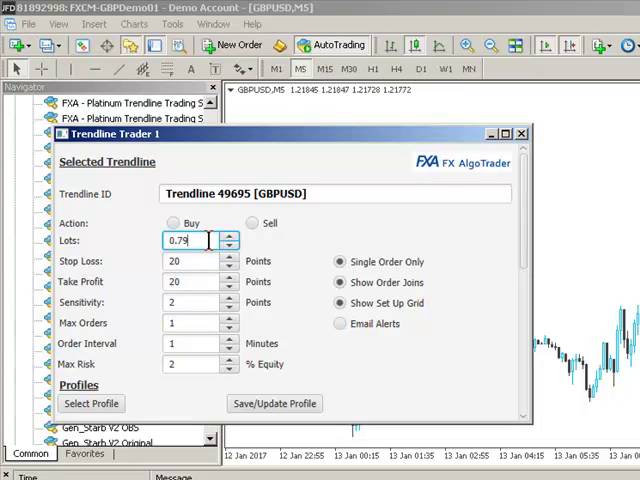
pyautogui.press('BackSpace')
pyautogui.press('BackSpace')
pyautogui.write('1')
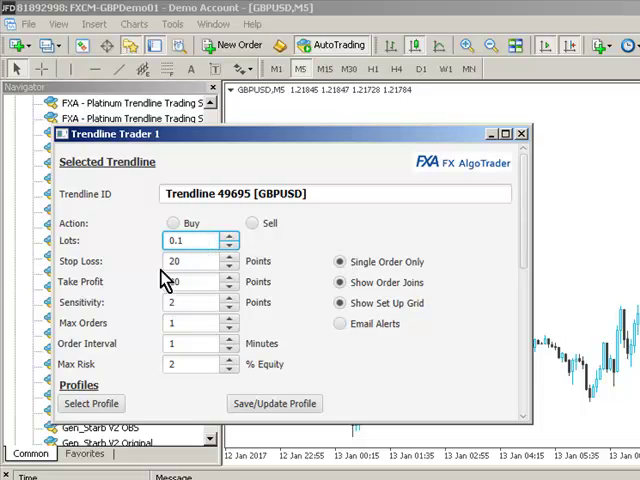
pyautogui.click(255, 226)
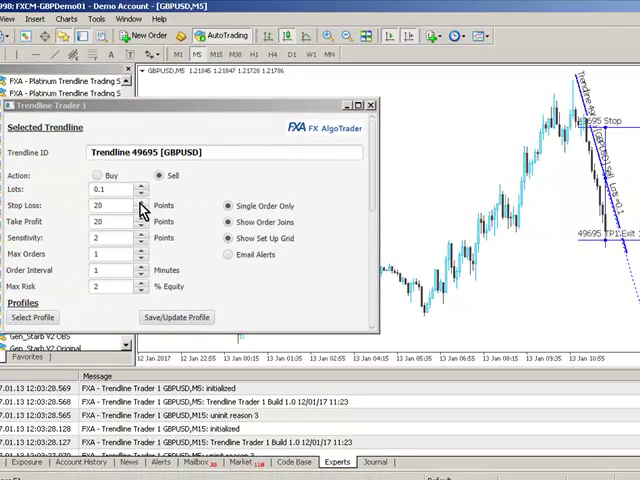
# - Widen the sell setup to a 32-point stop loss and 33-point take profit via spinners and chart lines
pyautogui.click(141, 202)
pyautogui.click(141, 202)
pyautogui.click(141, 202)
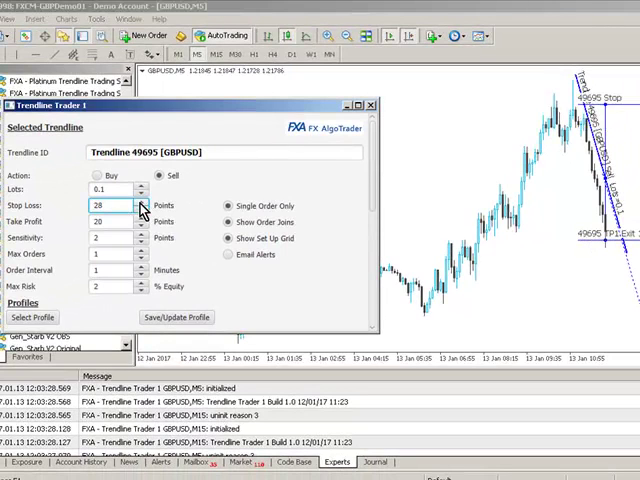
pyautogui.click(141, 218)
pyautogui.click(141, 218)
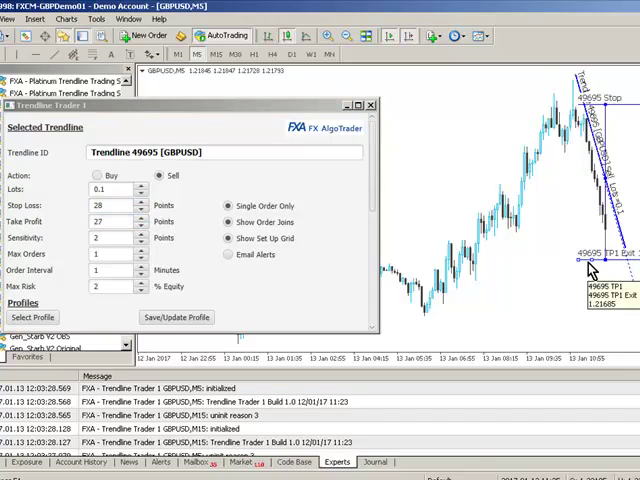
pyautogui.moveTo(595, 281); pyautogui.dragTo(595, 288)
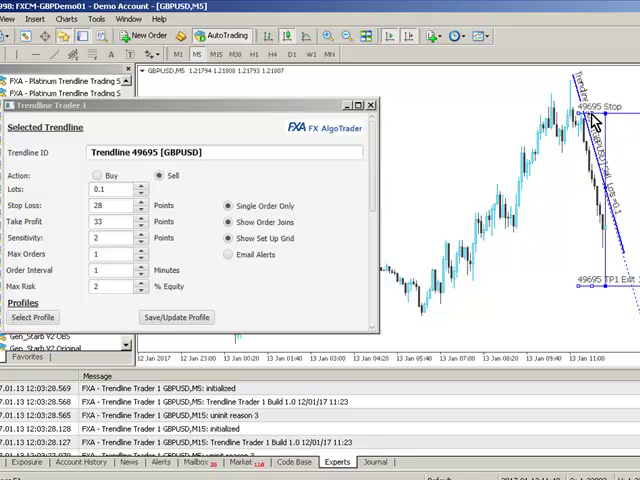
pyautogui.moveTo(600, 118); pyautogui.dragTo(593, 104)
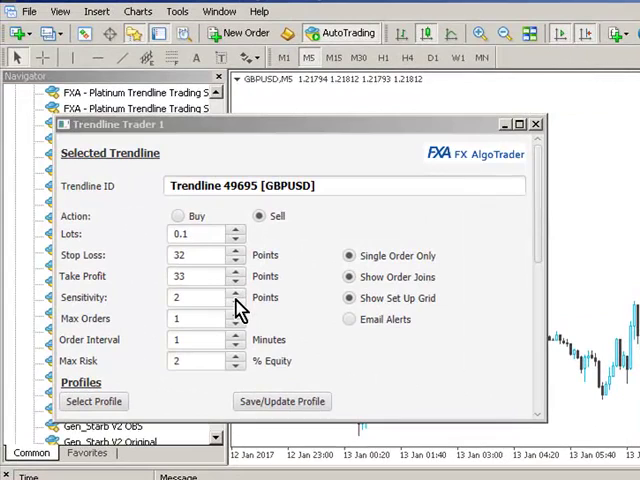
# - Raise trendline 49695's sensitivity to 15 points so the 0.10-lot GBPUSD sell triggers
pyautogui.click(237, 296)
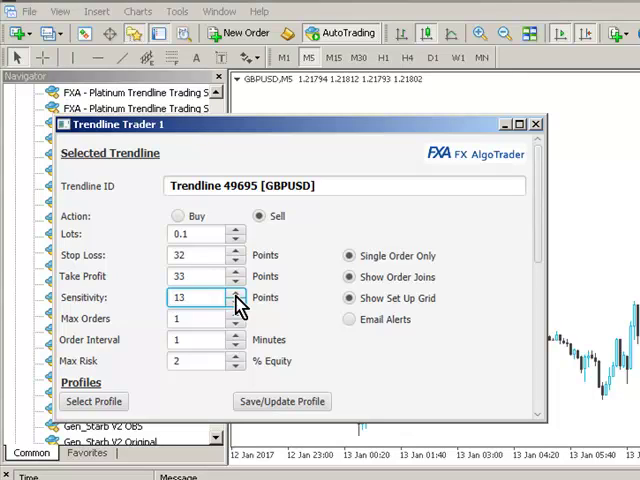
pyautogui.click(237, 296)
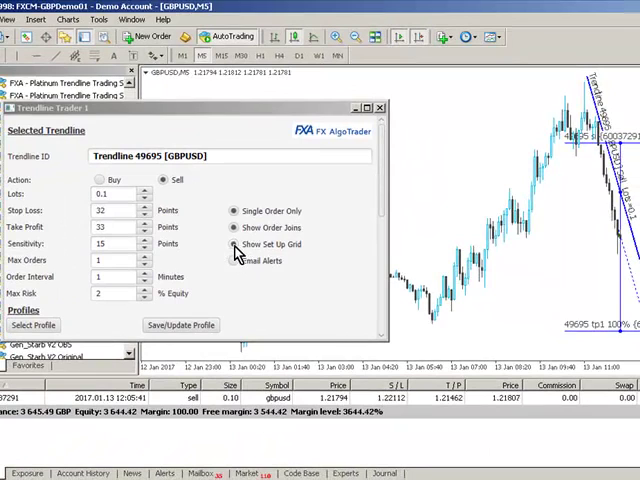
# - Hide the setup grid and nudge the open trade's tp1 and sl lines
pyautogui.click(235, 248)
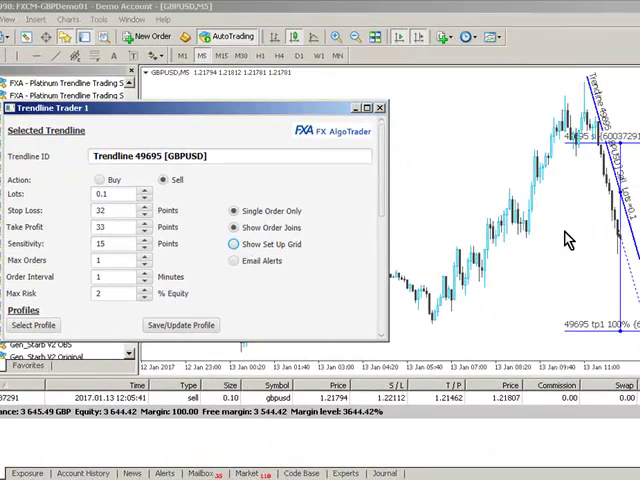
pyautogui.click(600, 340)
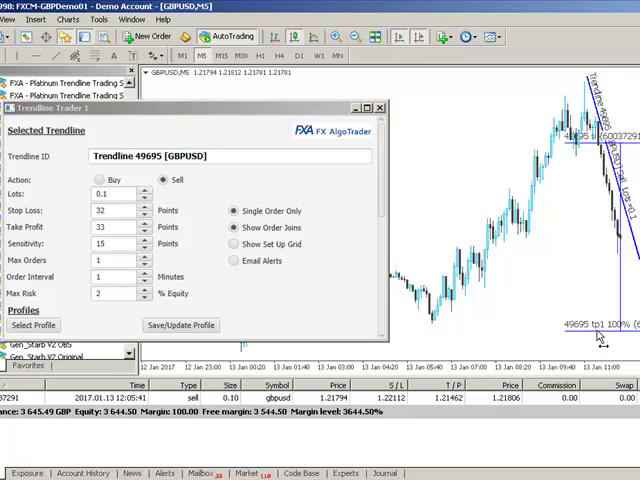
pyautogui.moveTo(595, 332); pyautogui.dragTo(595, 325)
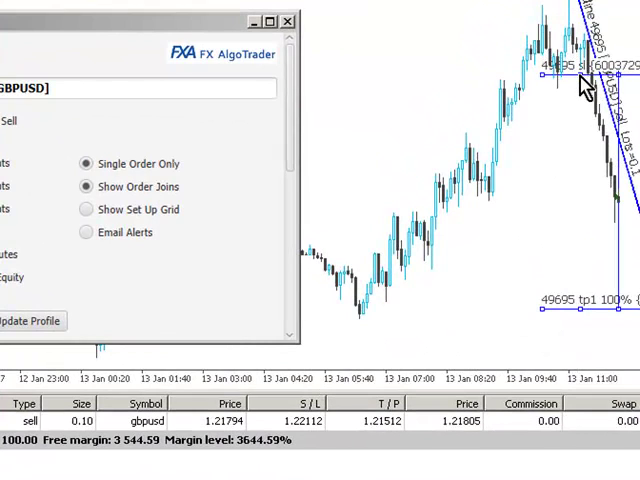
pyautogui.moveTo(578, 71); pyautogui.dragTo(579, 85)
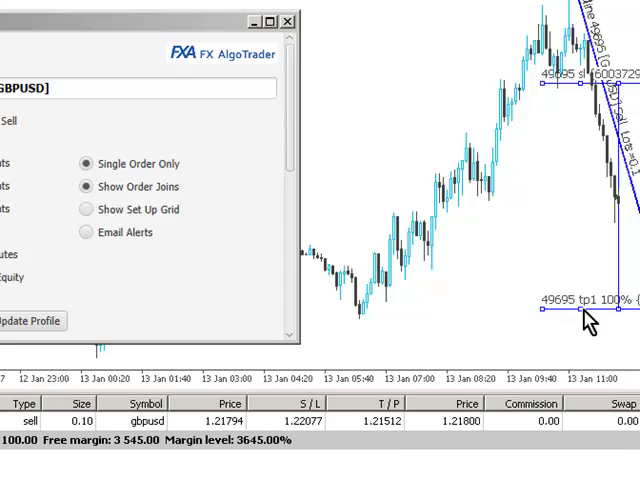
# - Lower the take-profit line to 1.21472 and move the sl line back up
pyautogui.moveTo(583, 309); pyautogui.dragTo(580, 324)
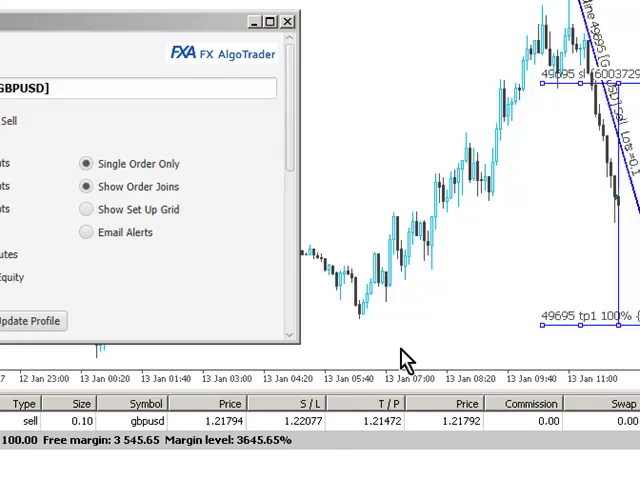
pyautogui.moveTo(579, 84); pyautogui.dragTo(580, 60)
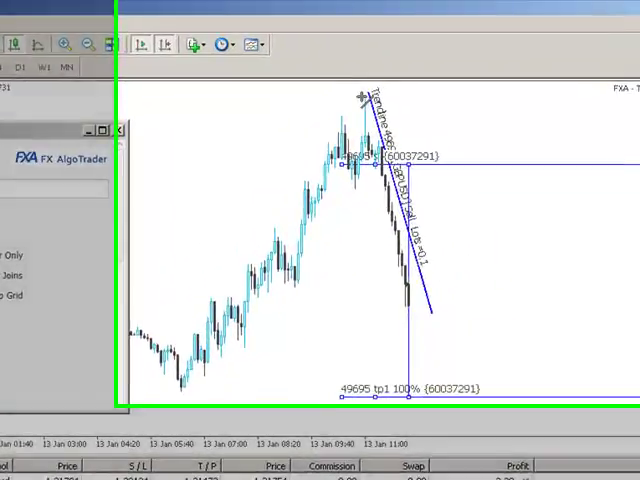
# - Draw trendline 49920 down from the peak, set it to Sell and lower its left end
pyautogui.moveTo(362, 97); pyautogui.dragTo(628, 240)
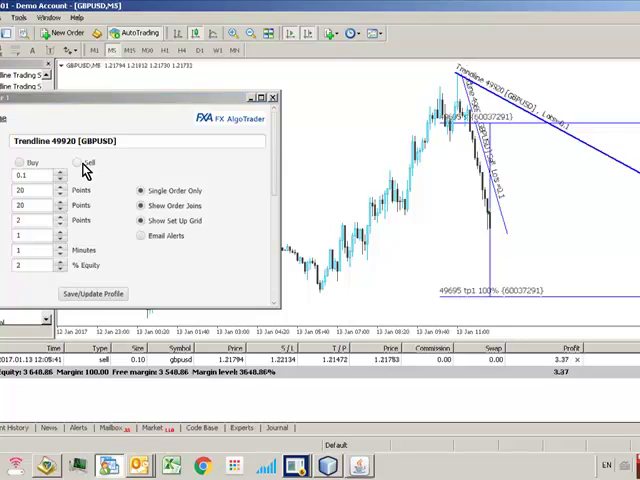
pyautogui.click(78, 163)
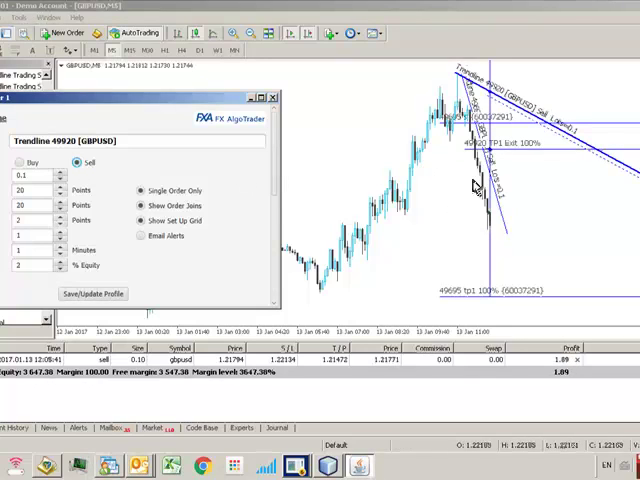
pyautogui.moveTo(457, 70); pyautogui.dragTo(457, 110)
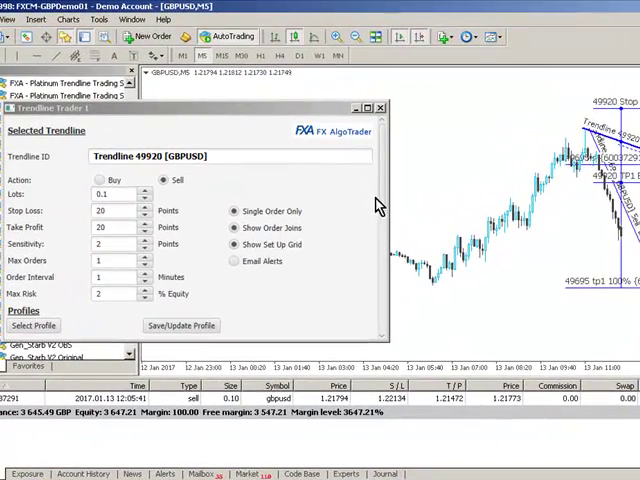
pyautogui.scroll(-3, 383, 204)
pyautogui.scroll(-5, 380, 240)
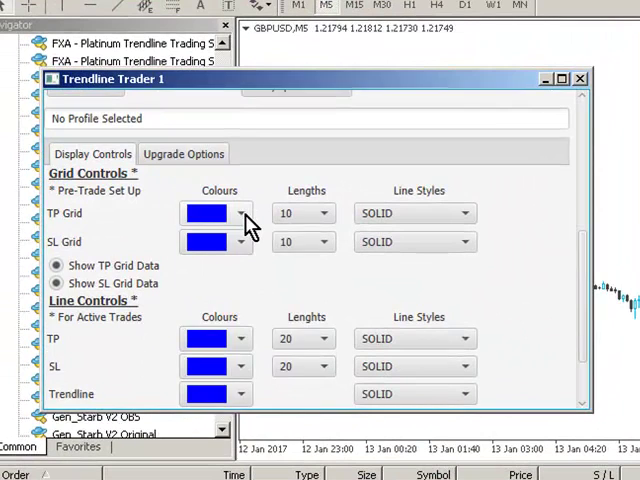
# - Set both the TP Grid and SL Grid colours to Olive in Grid Controls
pyautogui.click(245, 216)
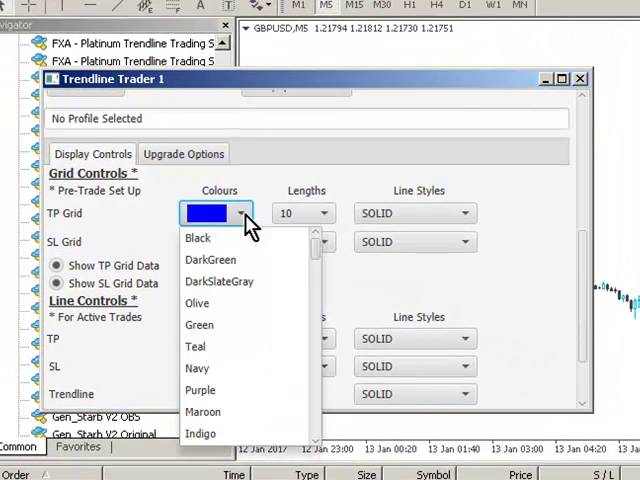
pyautogui.click(232, 305)
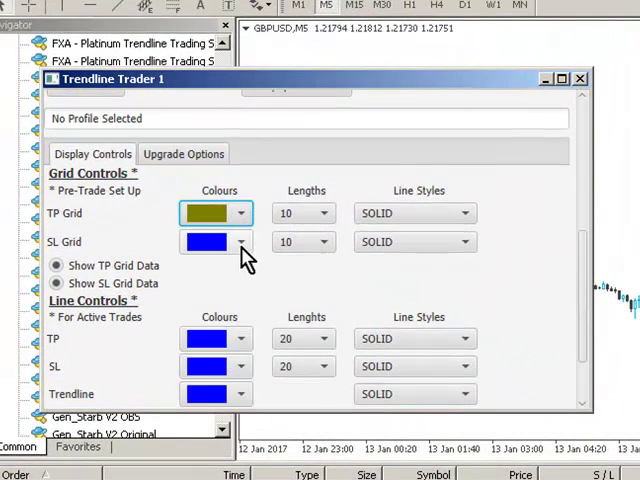
pyautogui.click(241, 249)
pyautogui.click(224, 332)
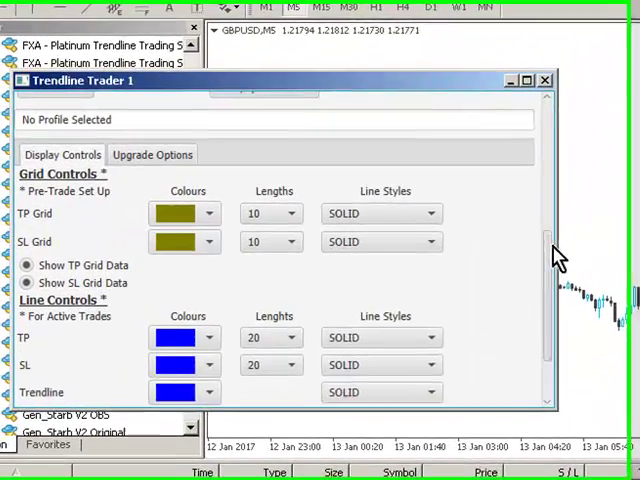
pyautogui.moveTo(437, 255); pyautogui.dragTo(437, 300)
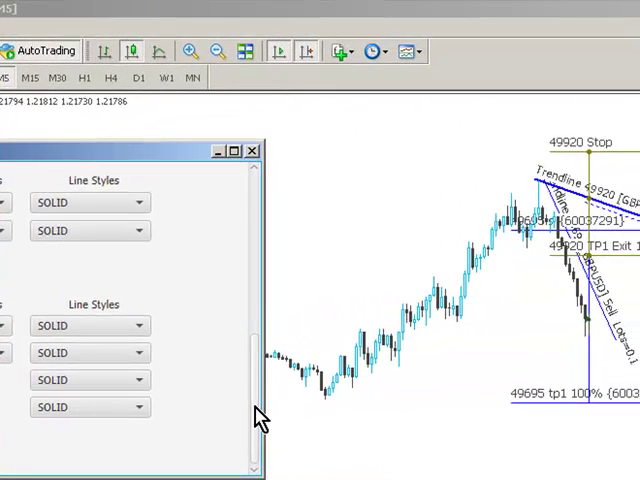
pyautogui.scroll(5, 261, 364)
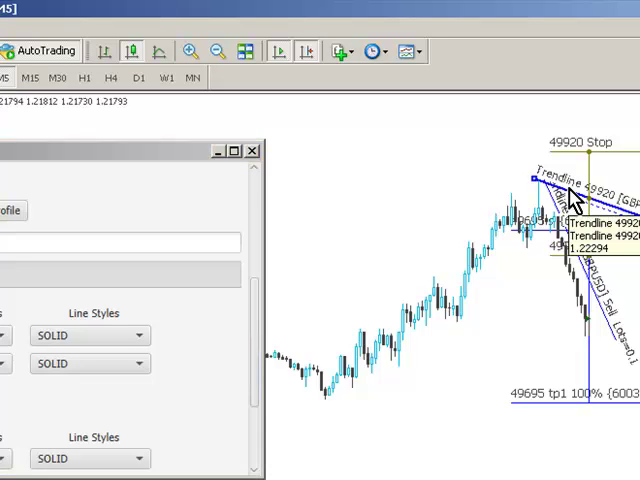
# - Delete the selected trendline 49920 along with its stop and exit lines
pyautogui.press('Delete')
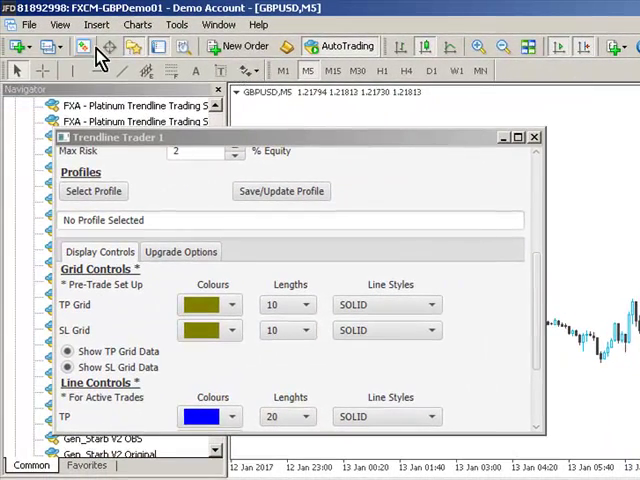
# - Create a new EURUSD chart and switch it to five-minute candles
pyautogui.click(29, 24)
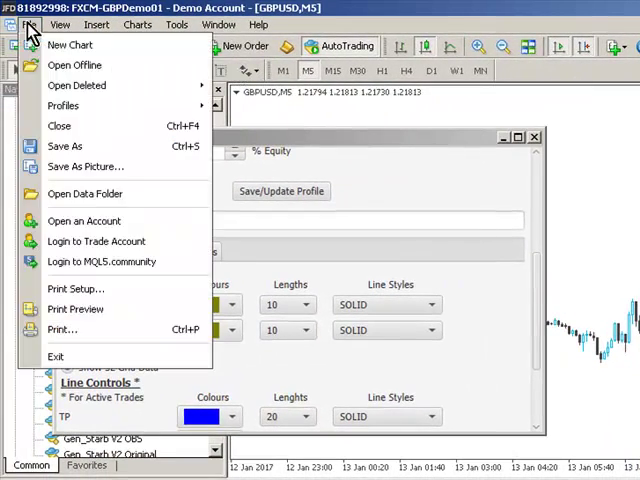
pyautogui.click(31, 44)
pyautogui.click(72, 72)
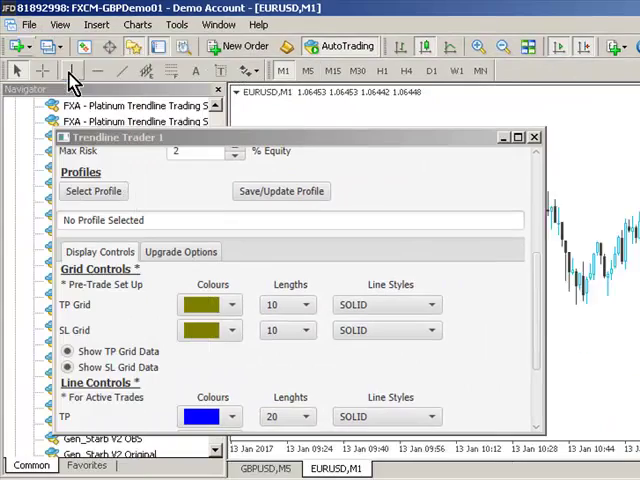
pyautogui.click(309, 71)
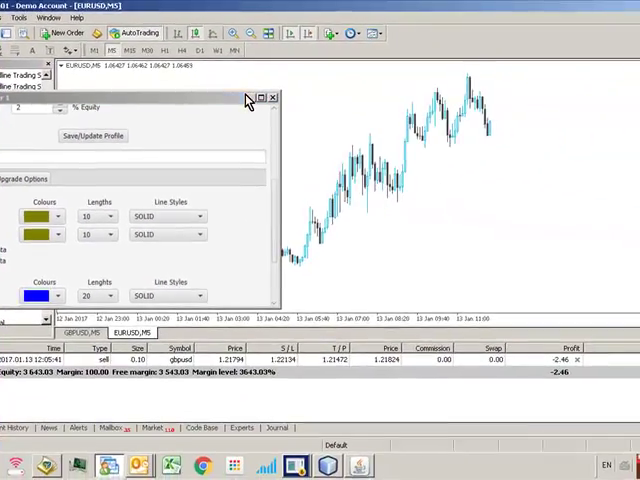
pyautogui.click(248, 100)
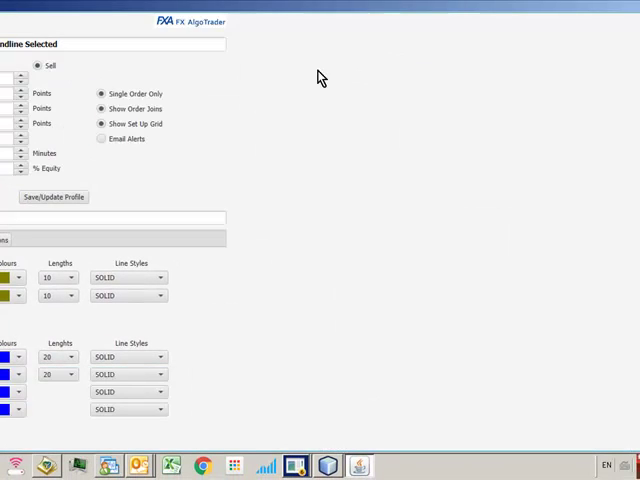
pyautogui.click(246, 95)
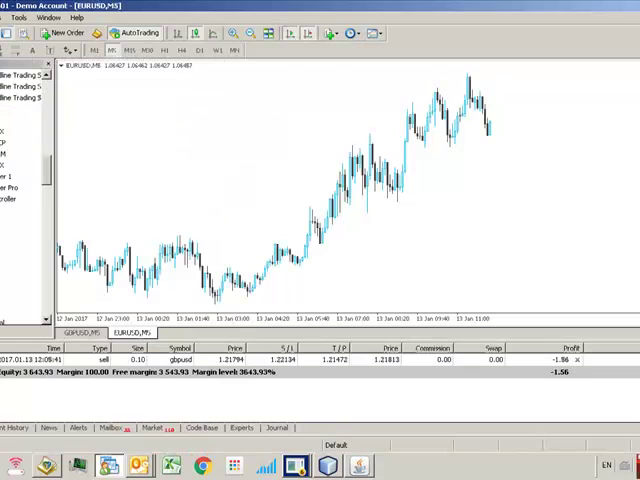
# - Attach the FXA Trendline Trader 1 expert to EURUSD and show its trader panel
pyautogui.doubleClick(25, 98)
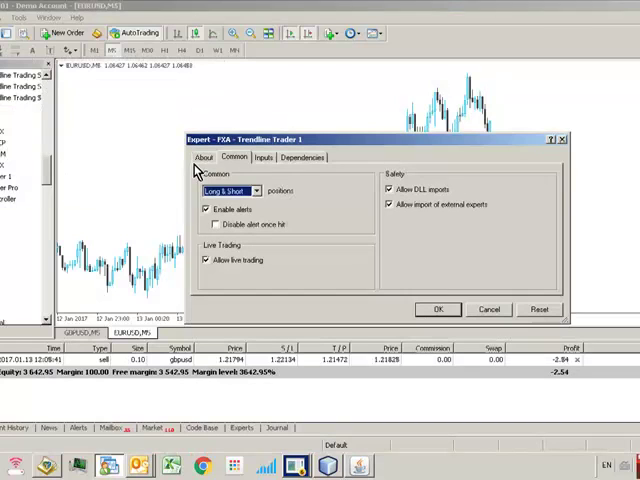
pyautogui.click(436, 309)
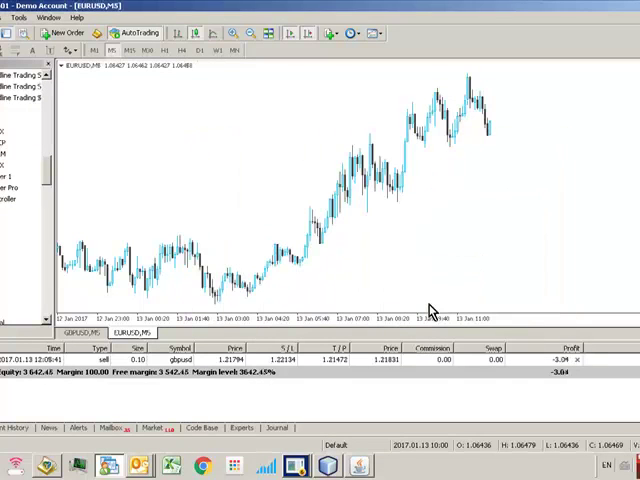
pyautogui.click(371, 469)
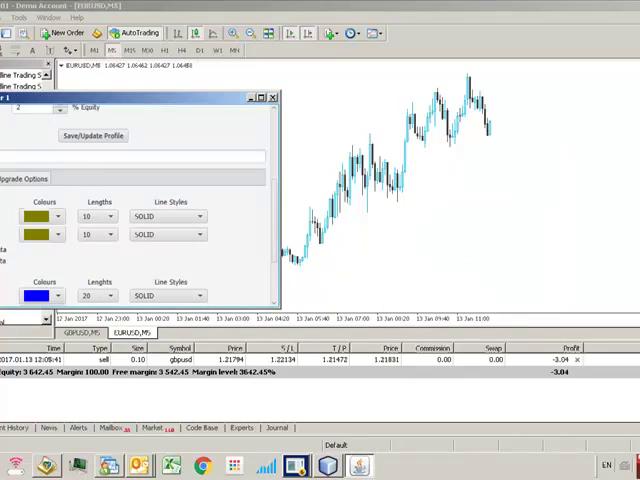
# - Draw a rising trendline beneath the EURUSD price, registered as Trendline 49995
pyautogui.click(295, 88)
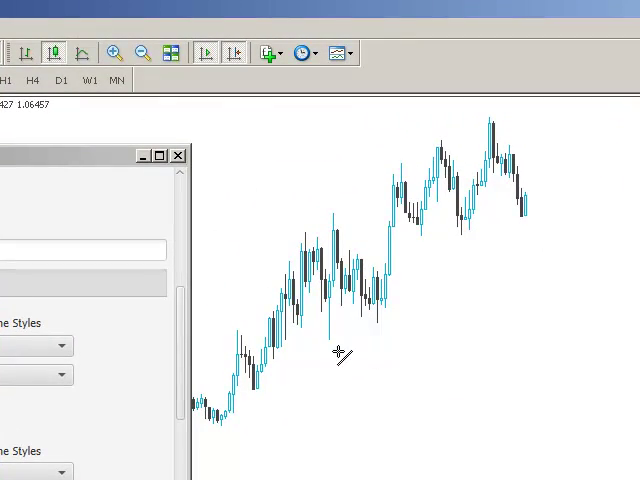
pyautogui.moveTo(348, 312)
pyautogui.mouseDown()
pyautogui.moveTo(584, 149)
pyautogui.moveTo(608, 161)
pyautogui.mouseUp()
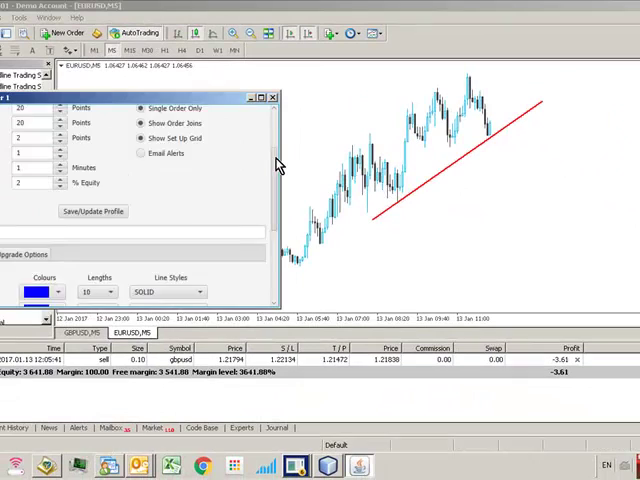
pyautogui.moveTo(279, 165); pyautogui.dragTo(279, 119)
# - Enable Show object descriptions in the chart properties' Common settings
pyautogui.rightClick(472, 195)
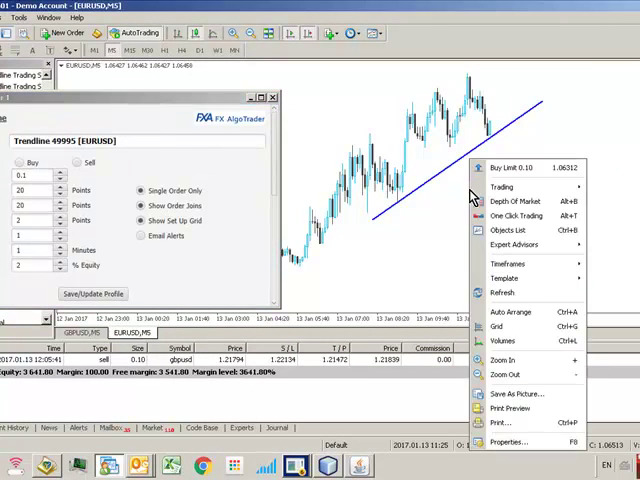
pyautogui.click(510, 442)
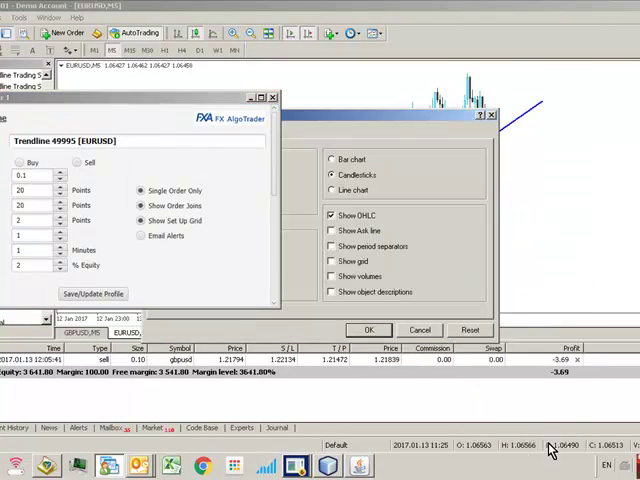
pyautogui.click(334, 292)
pyautogui.click(366, 330)
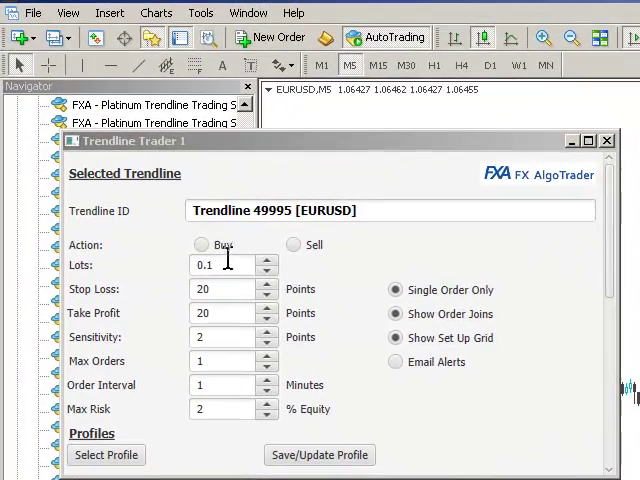
# - Set Trendline 49995 to Buy and raise its sensitivity one point so a buy order opens
pyautogui.click(201, 247)
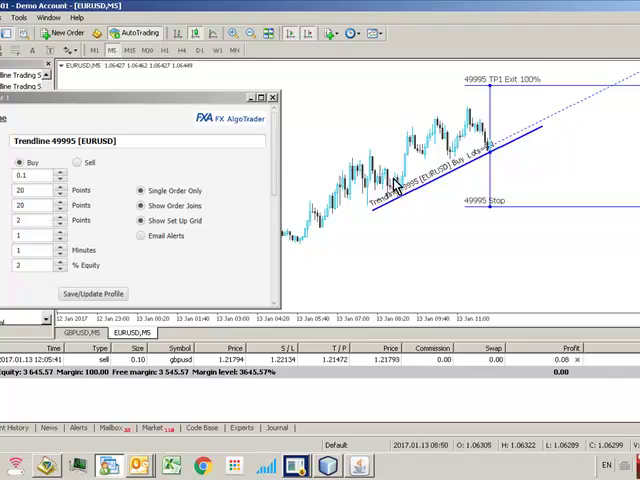
pyautogui.click(60, 216)
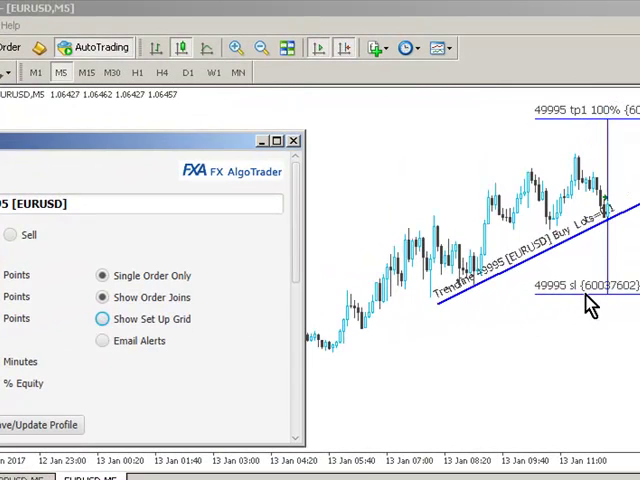
# - Select the EURUSD trade's stop-loss line and drag it lower on the chart
pyautogui.doubleClick(586, 294)
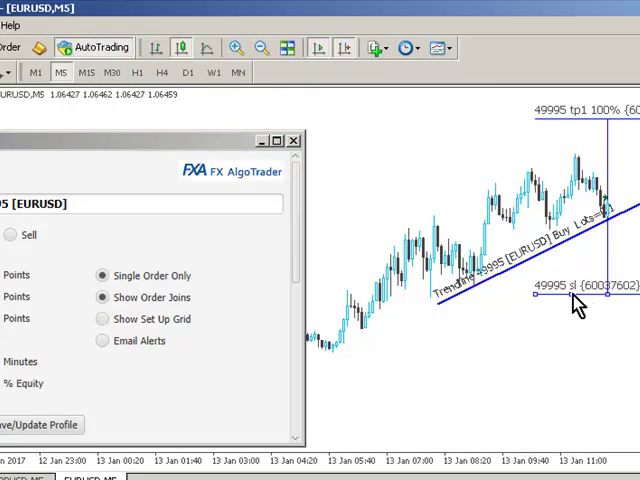
pyautogui.moveTo(575, 295); pyautogui.dragTo(577, 324)
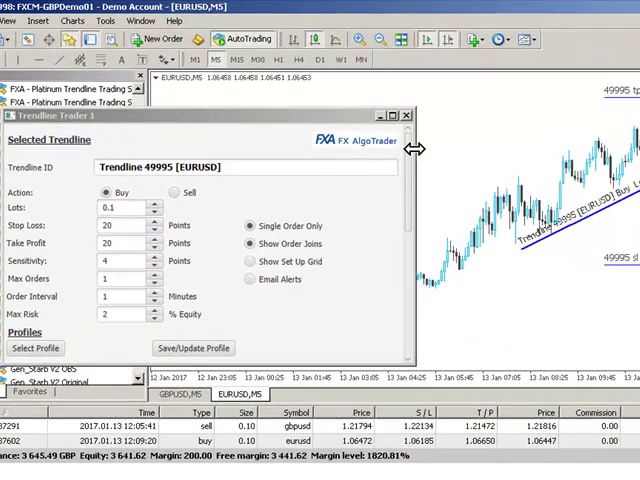
pyautogui.moveTo(413, 169); pyautogui.dragTo(410, 292)
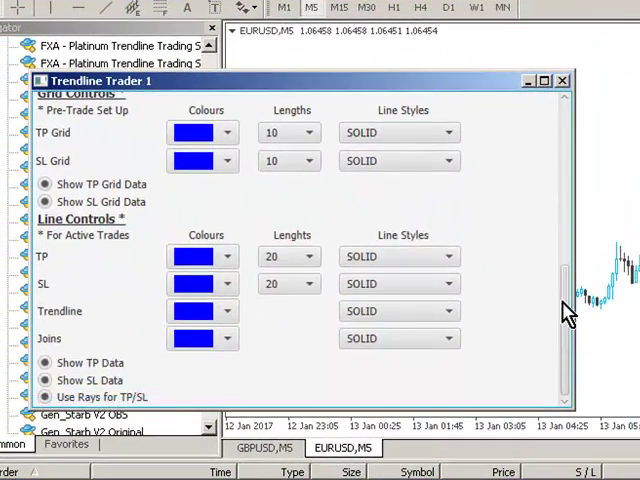
pyautogui.moveTo(565, 312)
pyautogui.mouseDown()
pyautogui.moveTo(567, 296)
pyautogui.moveTo(567, 321)
pyautogui.moveTo(565, 304)
pyautogui.mouseUp()
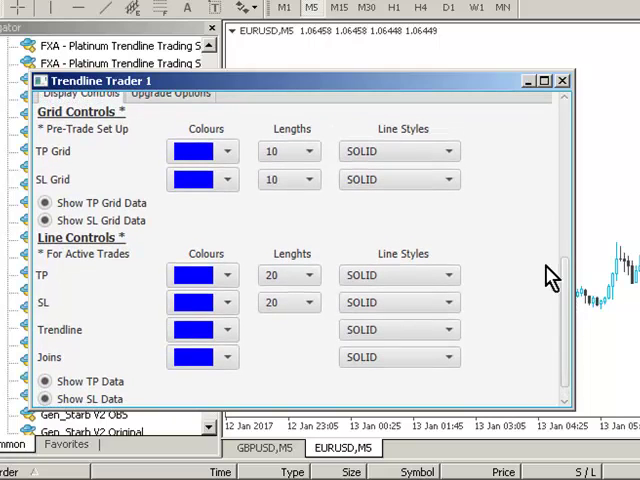
pyautogui.moveTo(564, 296)
pyautogui.mouseDown()
pyautogui.moveTo(564, 321)
pyautogui.moveTo(566, 305)
pyautogui.mouseUp()
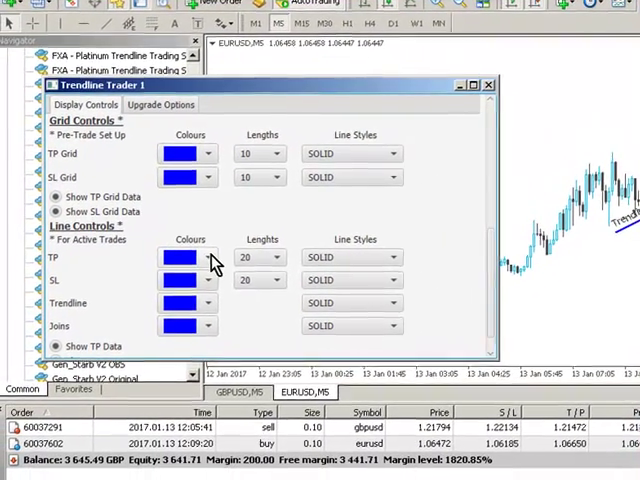
# - Make the active-trade TP line Olive with DOT style
pyautogui.click(212, 259)
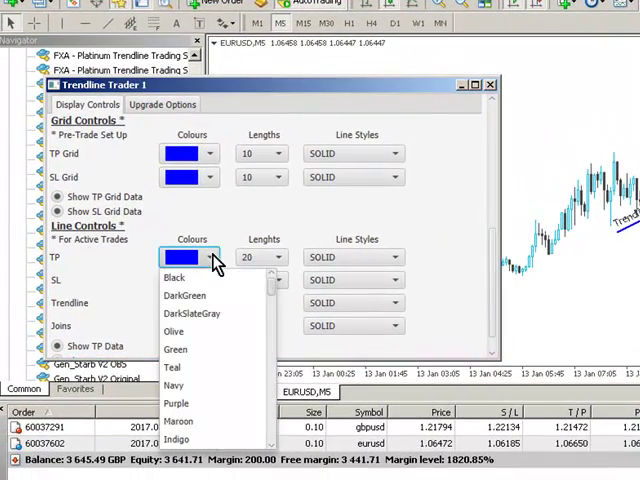
pyautogui.click(202, 333)
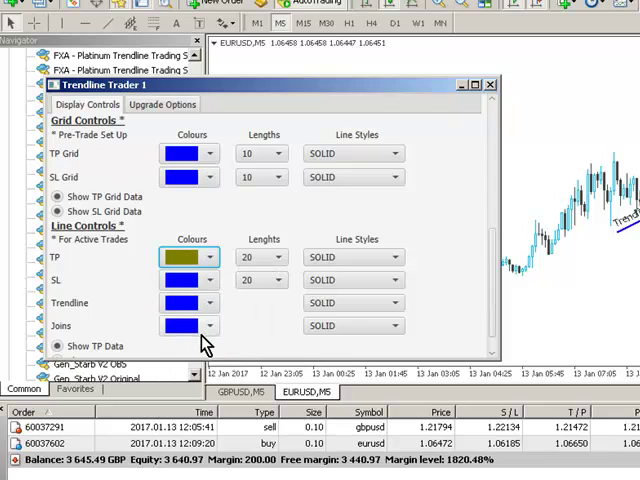
pyautogui.click(344, 260)
pyautogui.click(338, 314)
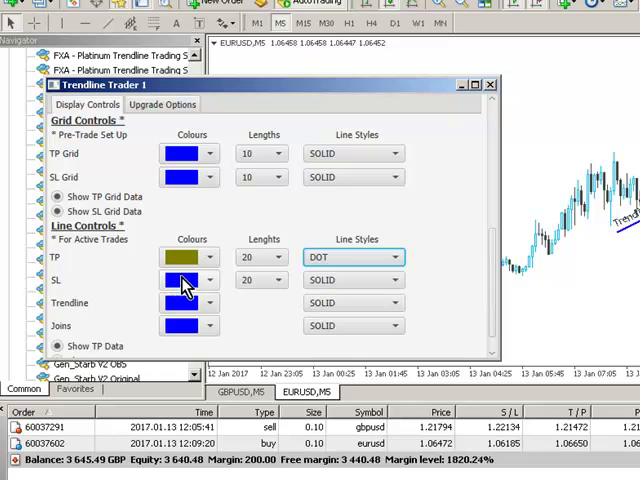
# - Make the SL line Green with DASH style
pyautogui.click(210, 284)
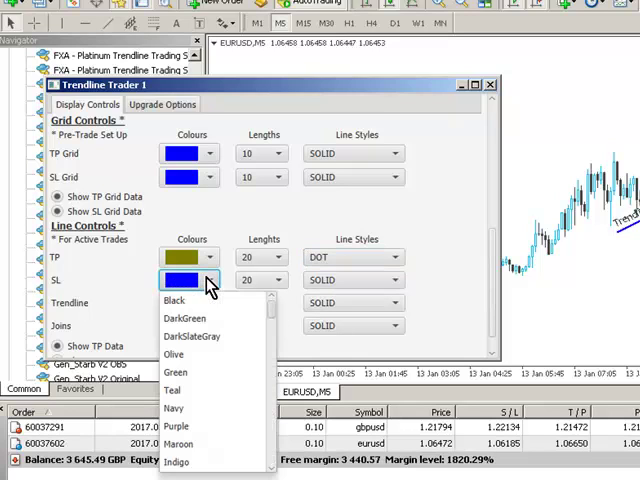
pyautogui.click(194, 372)
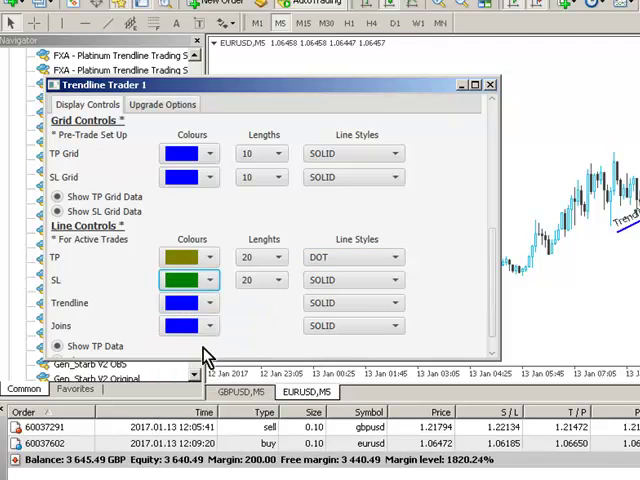
pyautogui.click(334, 282)
pyautogui.click(328, 316)
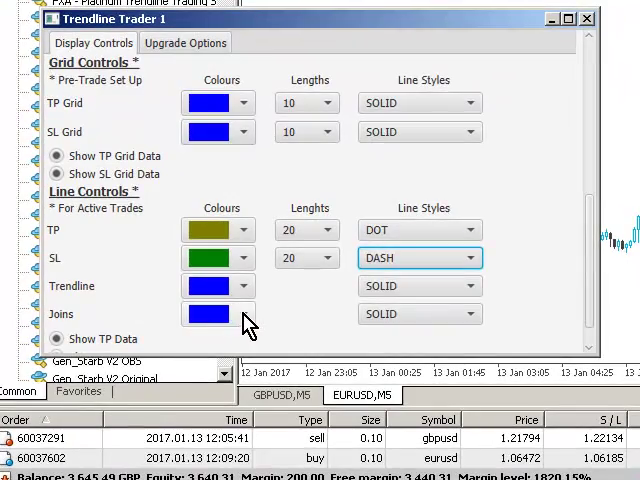
# - Make the order joins Green with DOT style
pyautogui.click(244, 314)
pyautogui.click(229, 388)
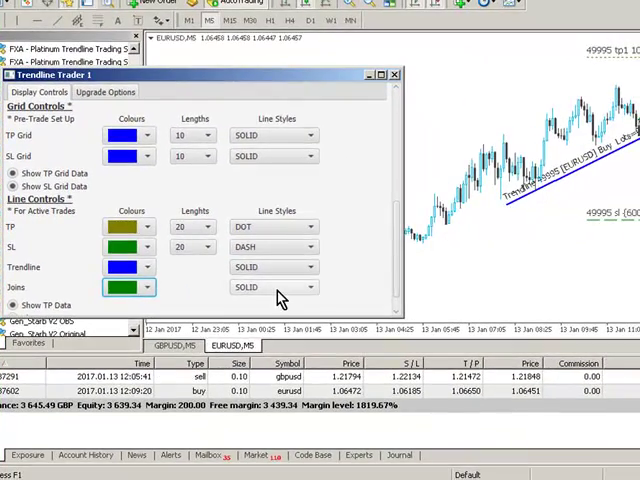
pyautogui.click(278, 290)
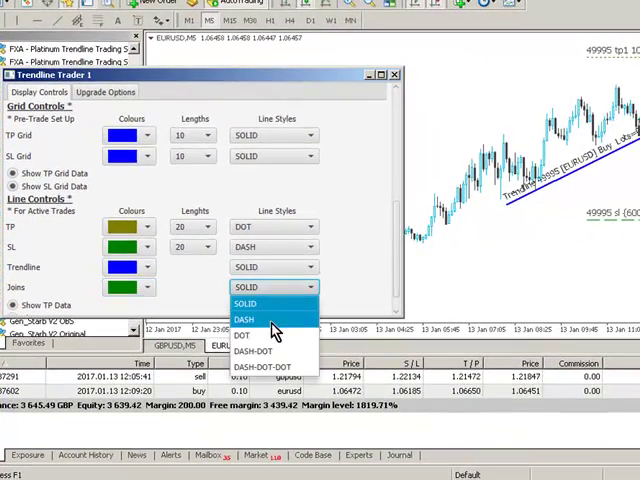
pyautogui.click(270, 336)
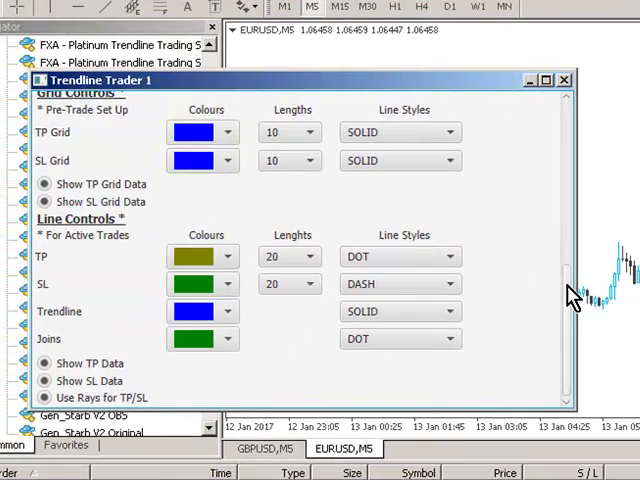
pyautogui.moveTo(571, 296); pyautogui.dragTo(571, 133)
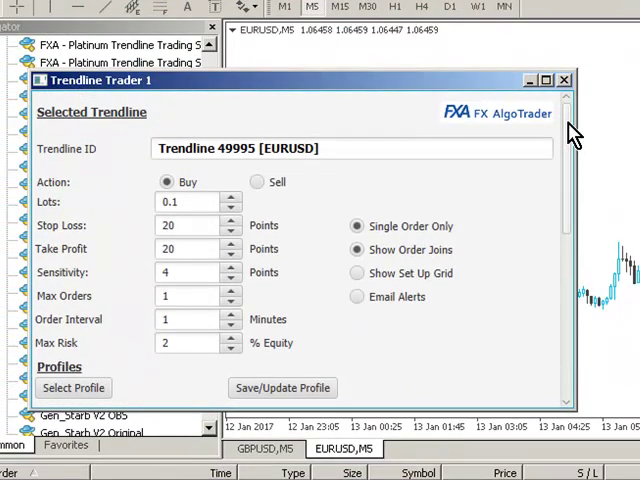
# - Keep Show Order Joins on, untick Single Order Only and raise Max Orders to 3
pyautogui.click(357, 250)
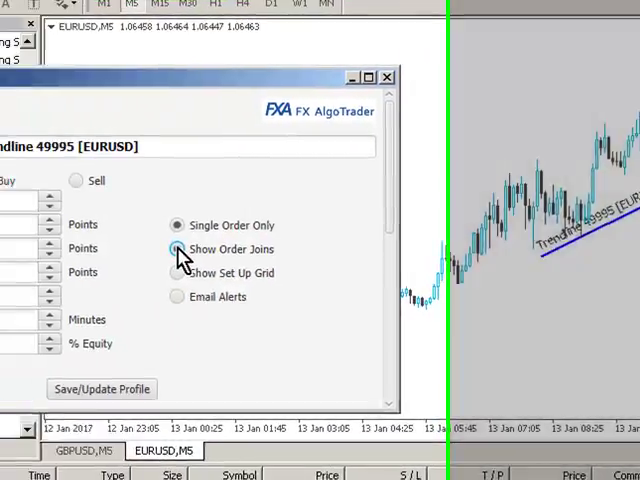
pyautogui.click(374, 247)
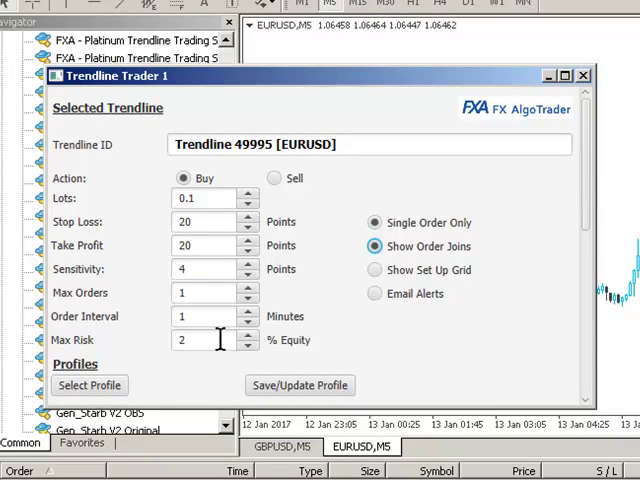
pyautogui.click(374, 223)
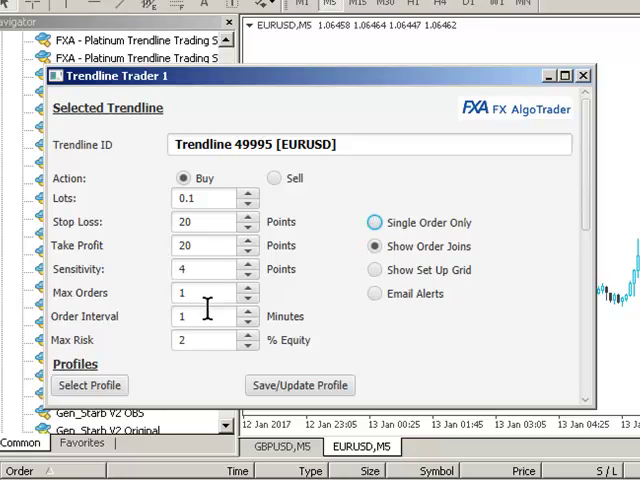
pyautogui.click(247, 287)
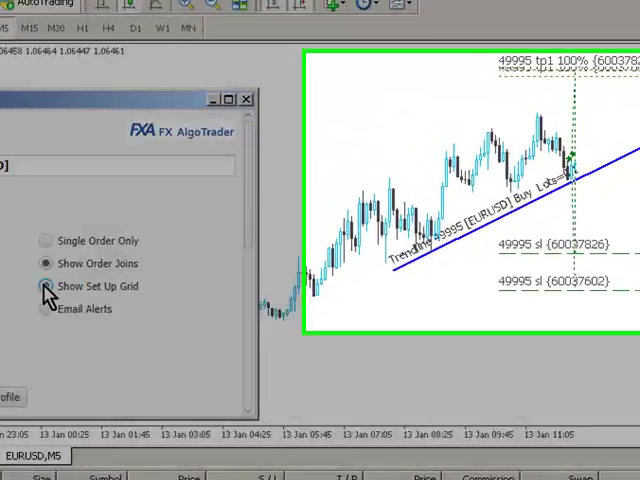
# - Turn on Show Set Up Grid so the grid line plots at the trendline's end
pyautogui.click(231, 242)
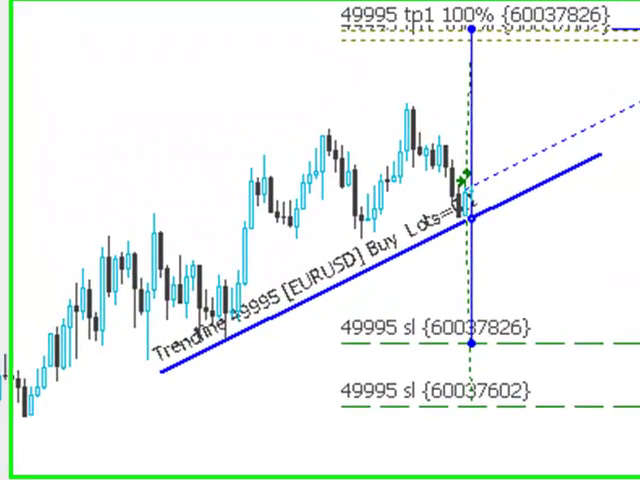